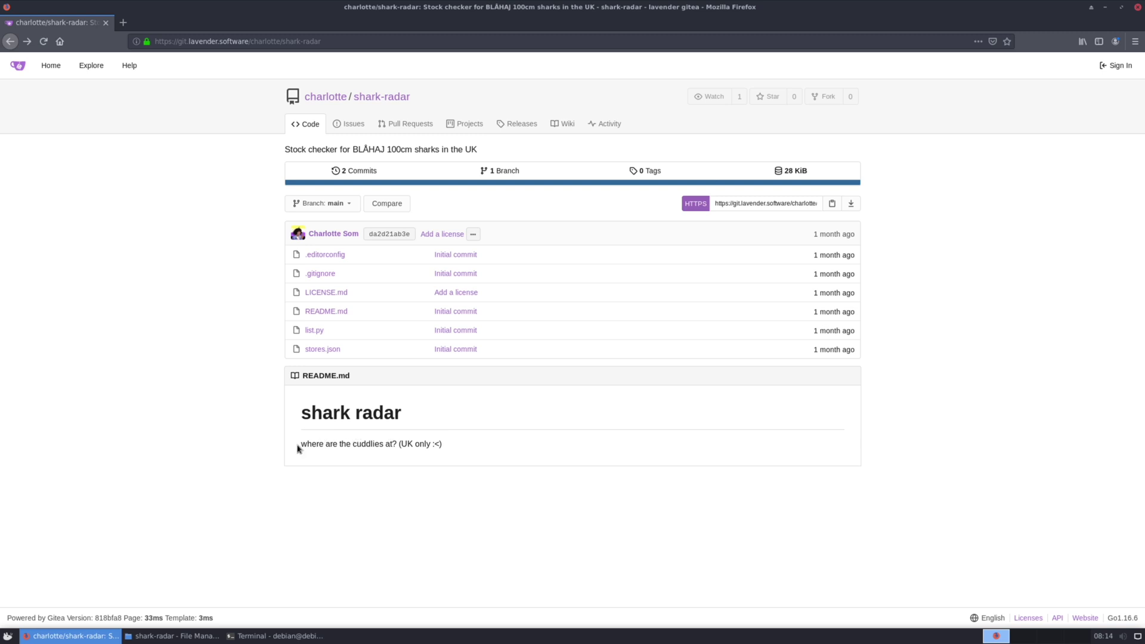
Step: Highlight 'where are the cuddlies at' in the README, then preview the ZIP/TAR.GZ download options
{"action": "left_click_drag", "start_coordinate": [300, 444], "coordinate": [394, 445]}
{"action": "left_click", "coordinate": [446, 461]}
{"action": "left_click", "coordinate": [858, 209]}
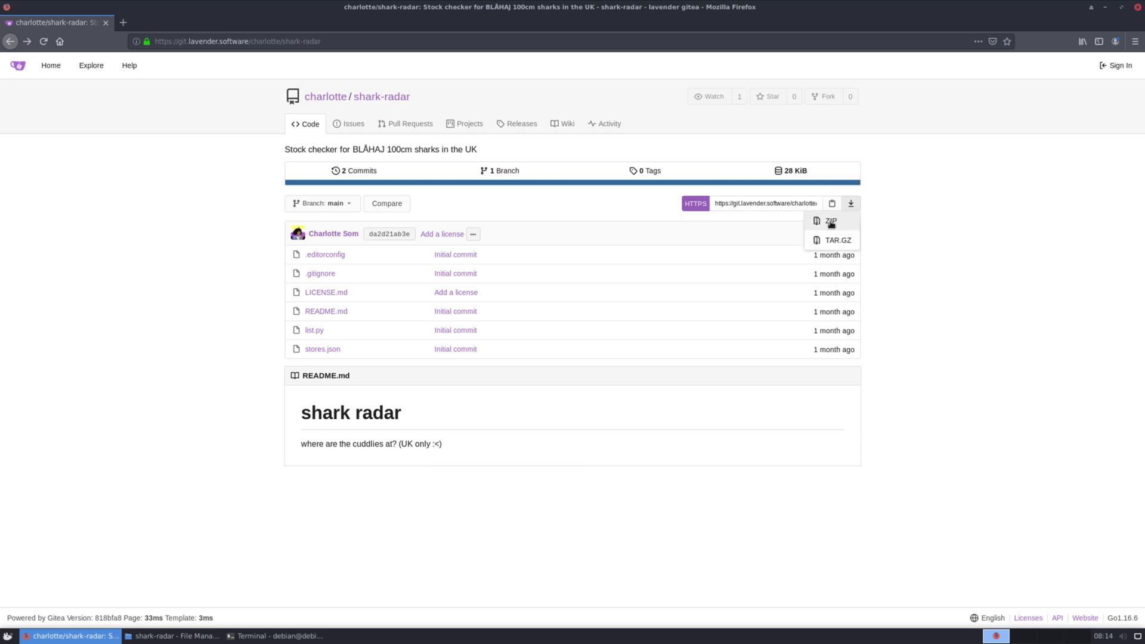
{"action": "left_click", "coordinate": [402, 542]}
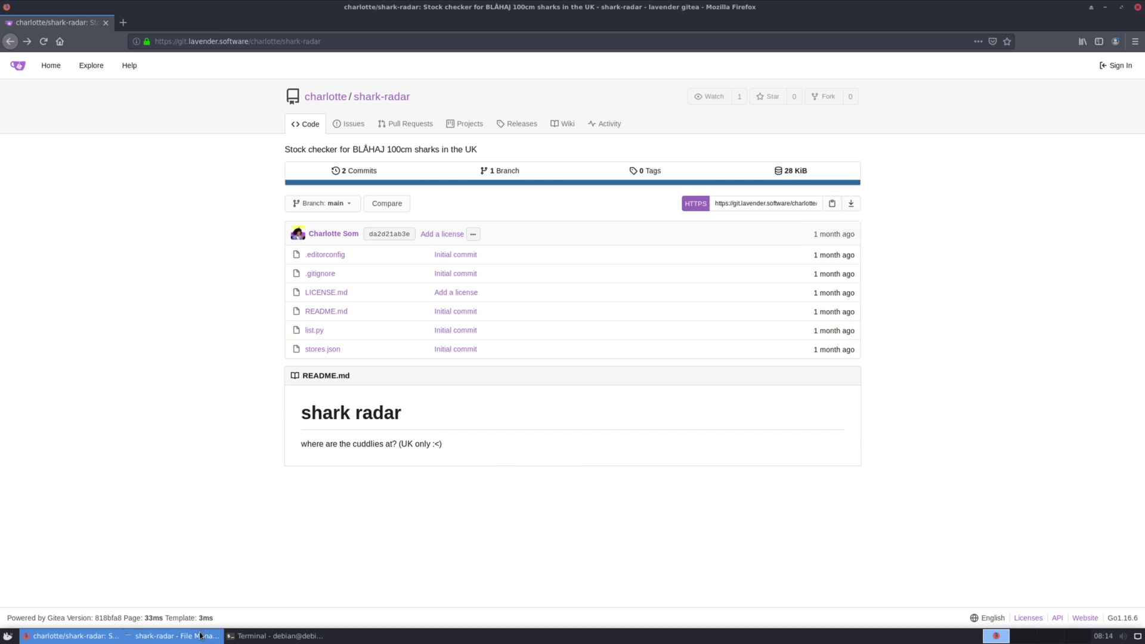
Step: Raise the Thunar window showing LICENSE.md, list.py, README.md and stores.json
{"action": "left_click", "coordinate": [175, 636]}
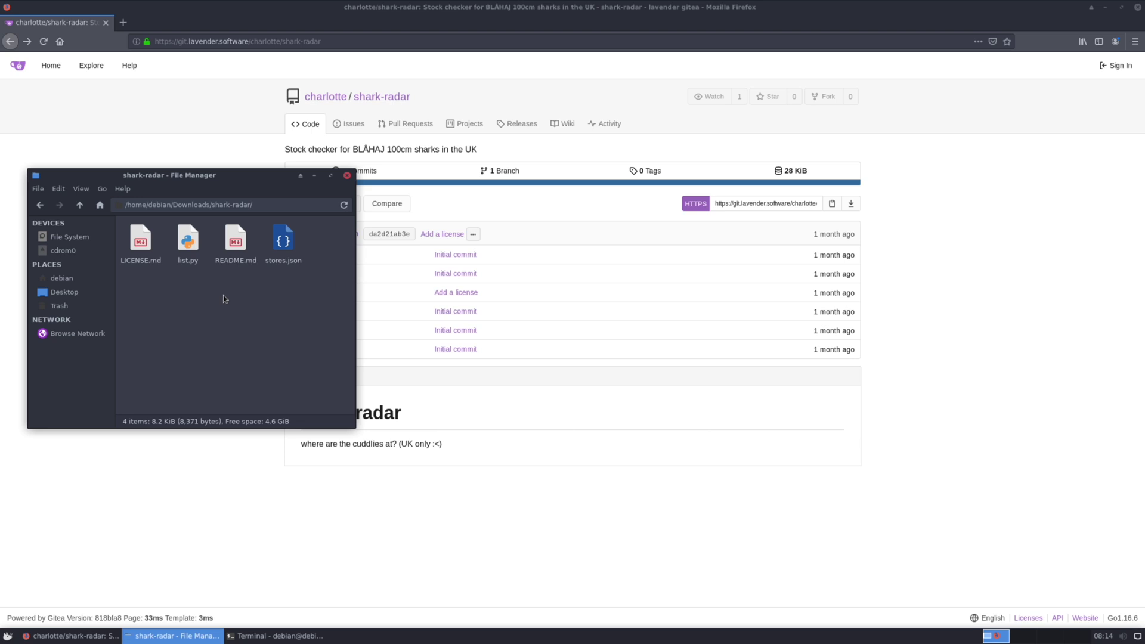
Step: Run 'python3' on the dragged-in list.py path to print UK BLÅHAJ stock and restock dates
{"action": "left_click", "coordinate": [277, 636]}
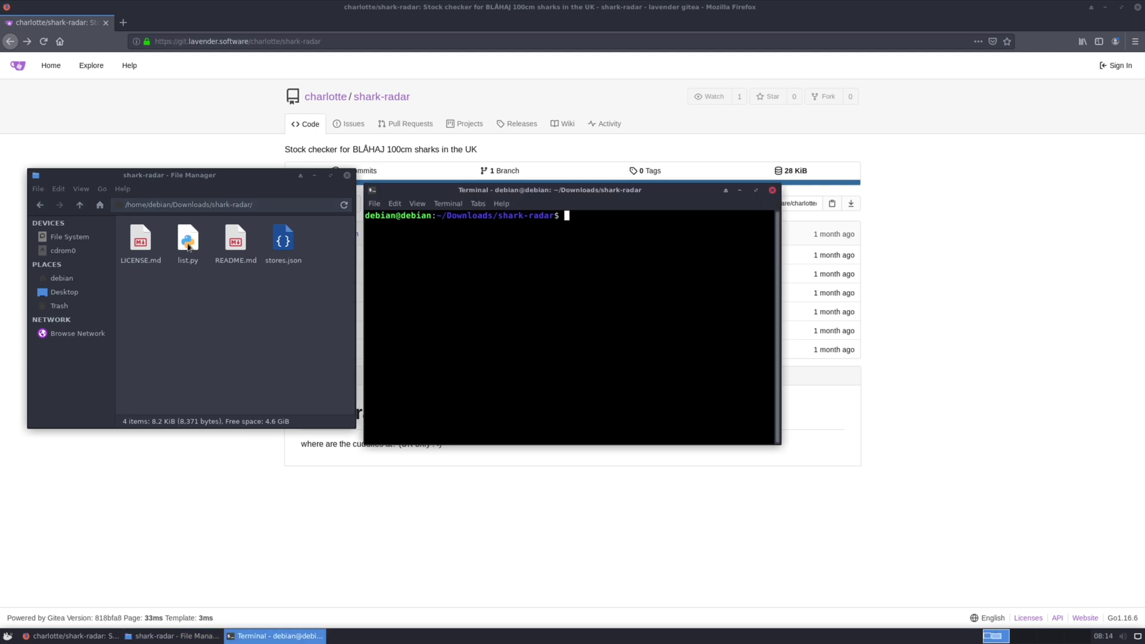
{"action": "type", "text": "py"}
{"action": "type", "text": "thon3"}
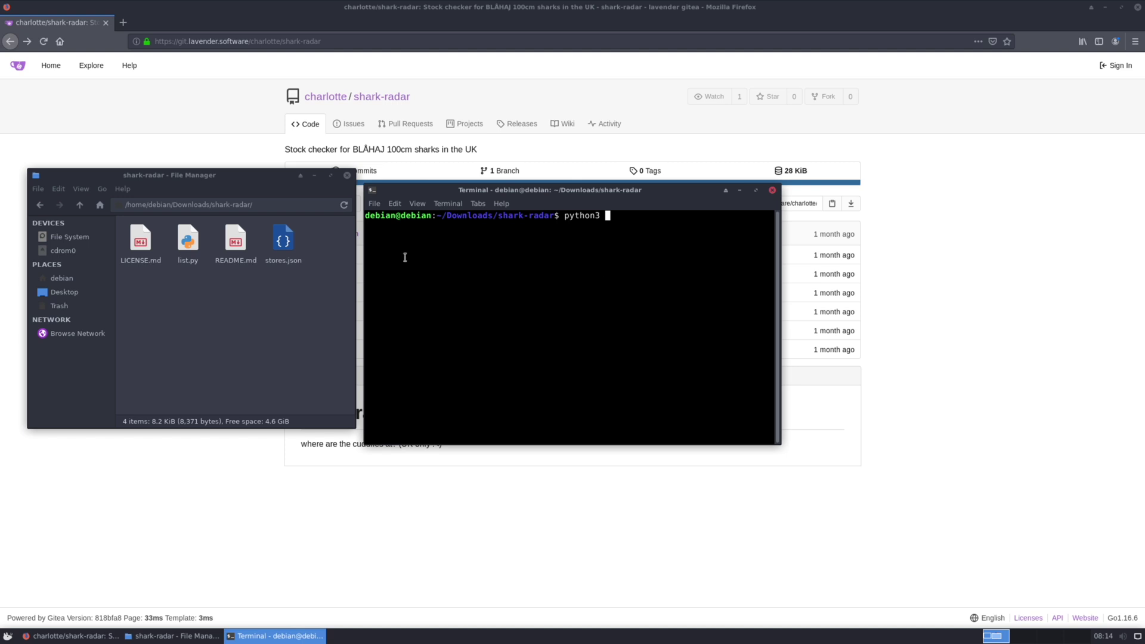
{"action": "left_click_drag", "start_coordinate": [188, 242], "coordinate": [573, 296]}
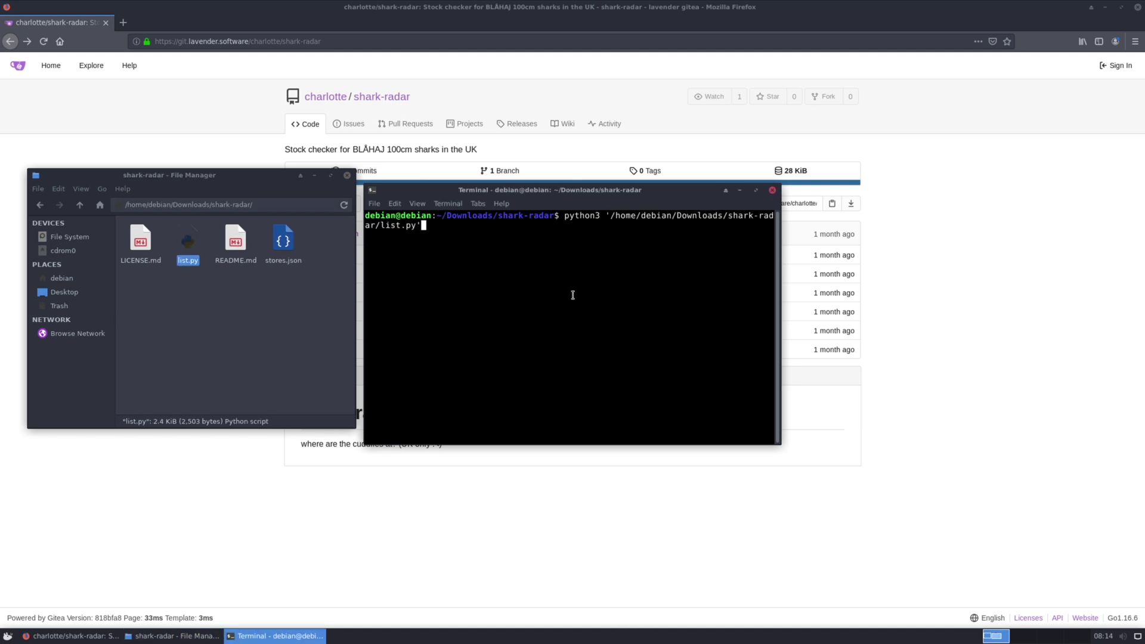
{"action": "key", "text": "Return"}
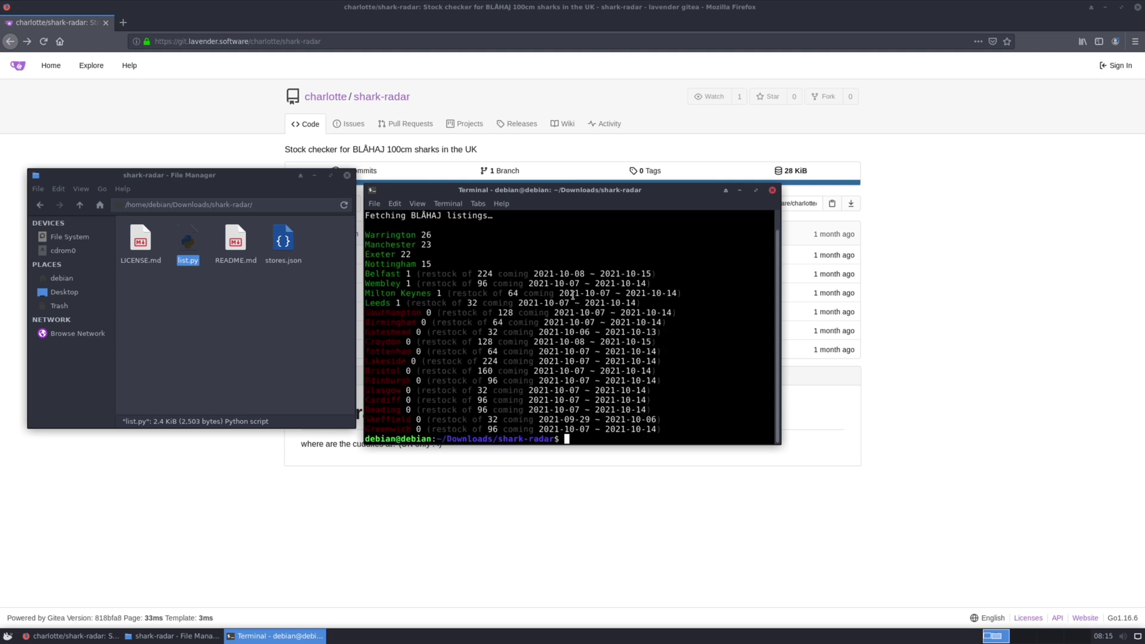
{"action": "scroll", "coordinate": [612, 322], "scroll_direction": "up", "scroll_amount": 1}
{"action": "scroll", "coordinate": [613, 322], "scroll_direction": "down", "scroll_amount": 1}
{"action": "scroll", "coordinate": [607, 333], "scroll_direction": "up", "scroll_amount": 1}
{"action": "left_click_drag", "start_coordinate": [678, 433], "coordinate": [372, 305]}
{"action": "left_click", "coordinate": [441, 340]}
{"action": "scroll", "coordinate": [533, 413], "scroll_direction": "up", "scroll_amount": 1}
{"action": "scroll", "coordinate": [528, 416], "scroll_direction": "down", "scroll_amount": 1}
{"action": "scroll", "coordinate": [523, 414], "scroll_direction": "up", "scroll_amount": 1}
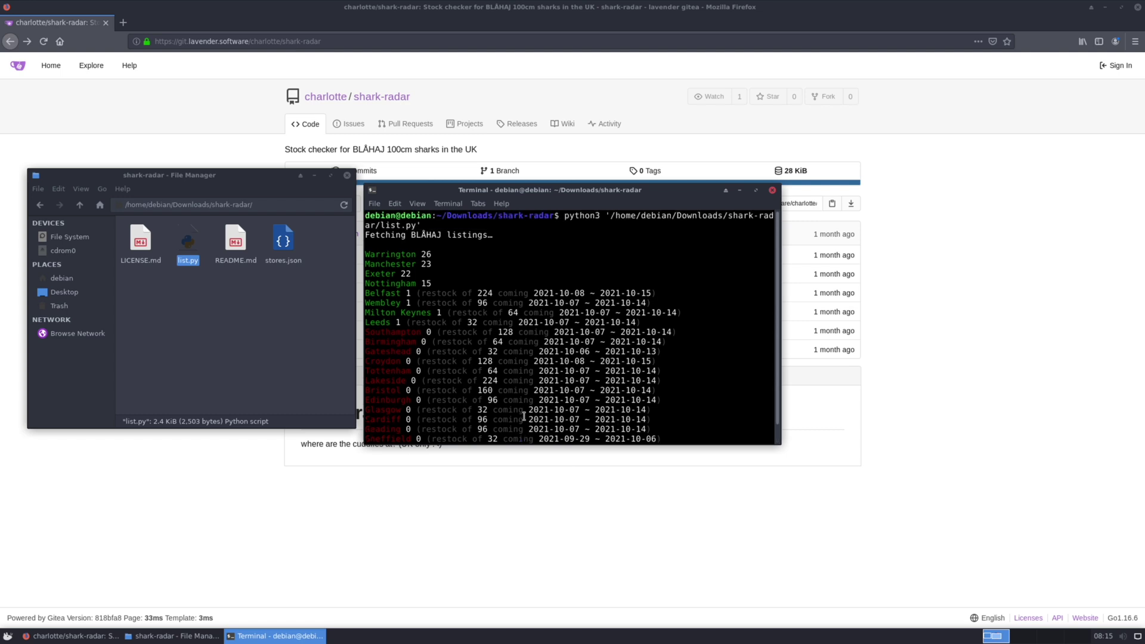
{"action": "scroll", "coordinate": [498, 354], "scroll_direction": "down", "scroll_amount": 1}
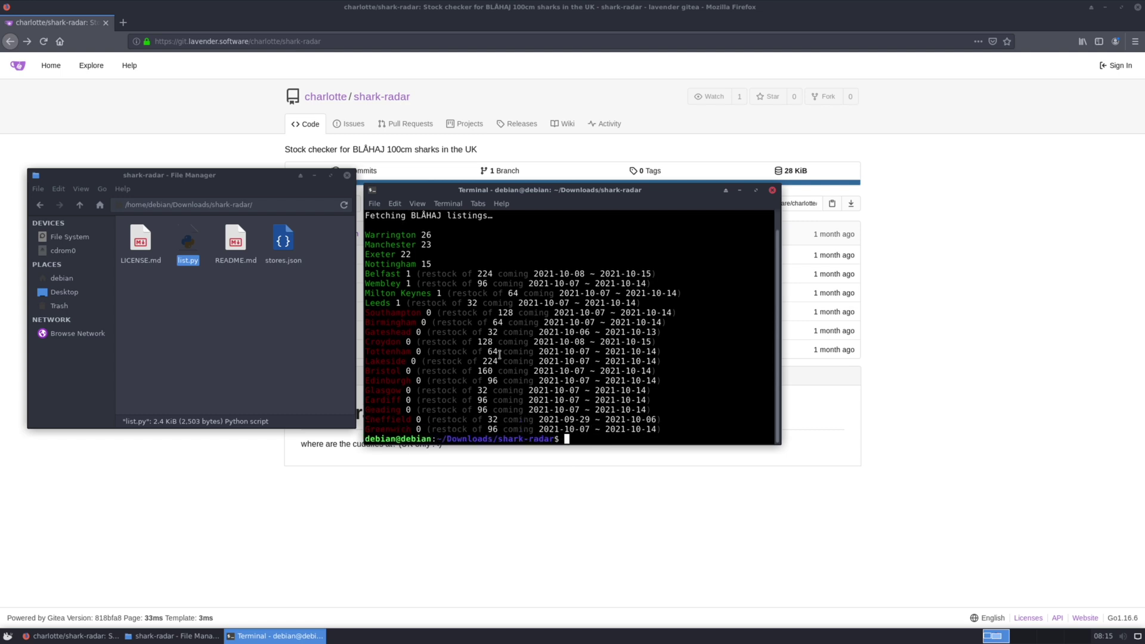